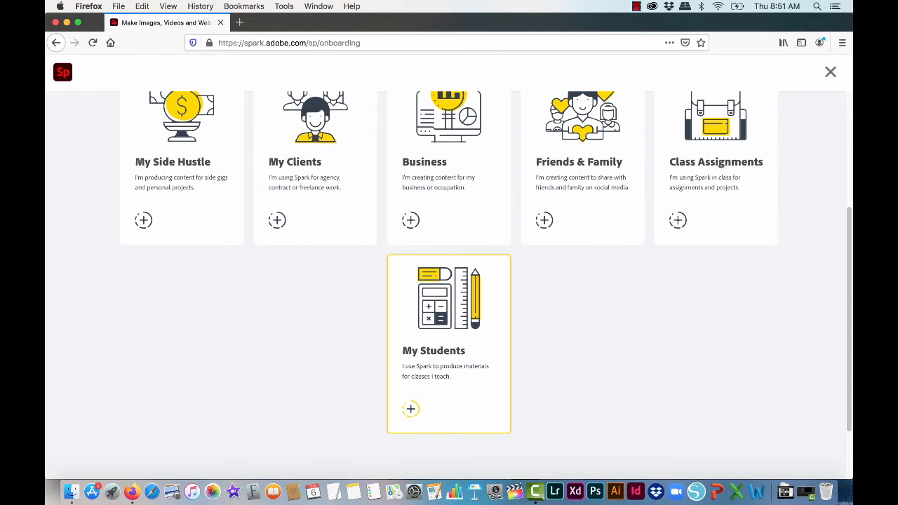
# Step: Choose My Students, My Clients and Business as the reasons for using Spark and continue to the home page
pyautogui.click(411, 409)
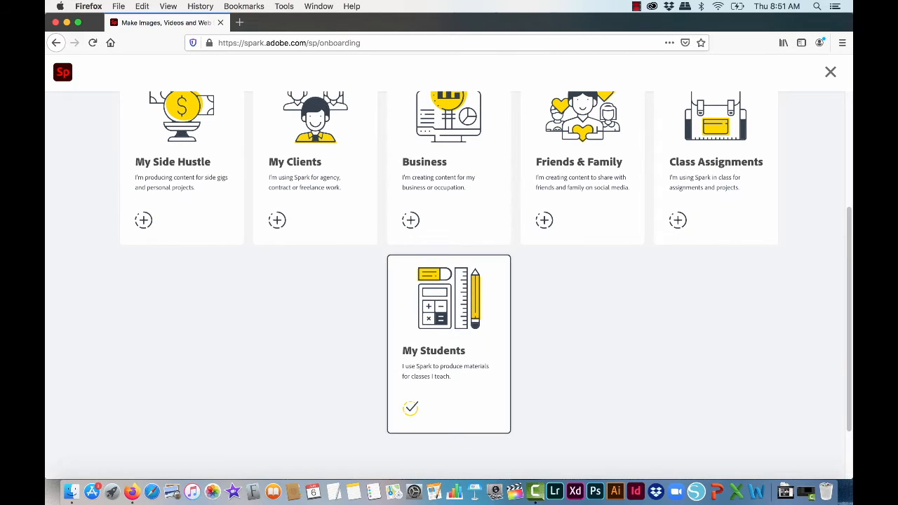
pyautogui.scroll(5, 449, 280)
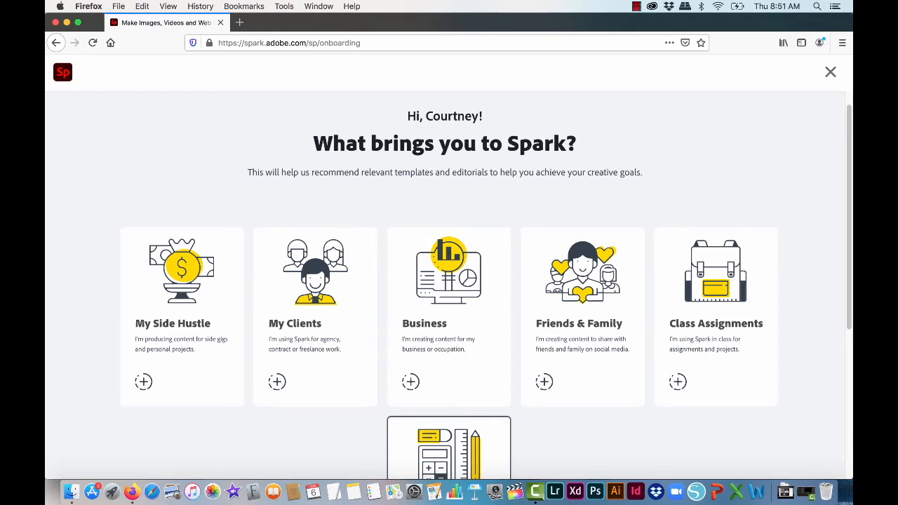
pyautogui.scroll(-3, 545, 382)
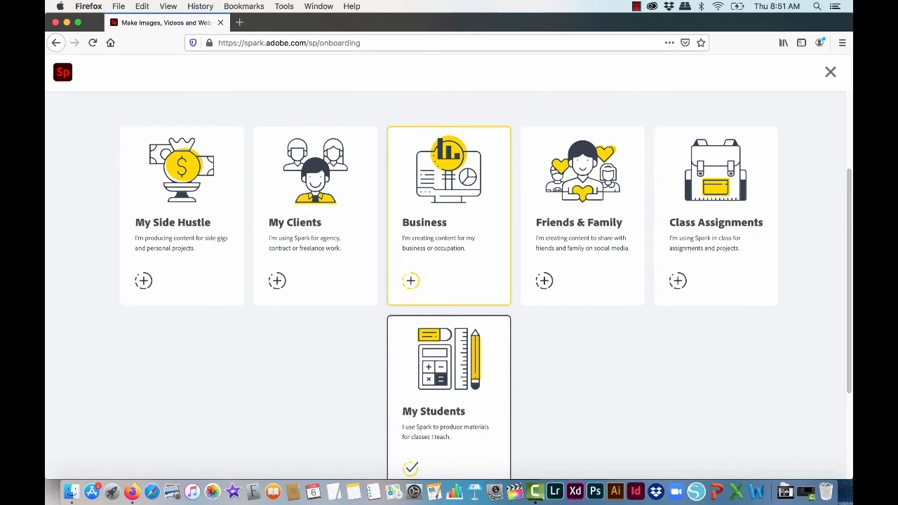
pyautogui.click(277, 281)
pyautogui.click(411, 281)
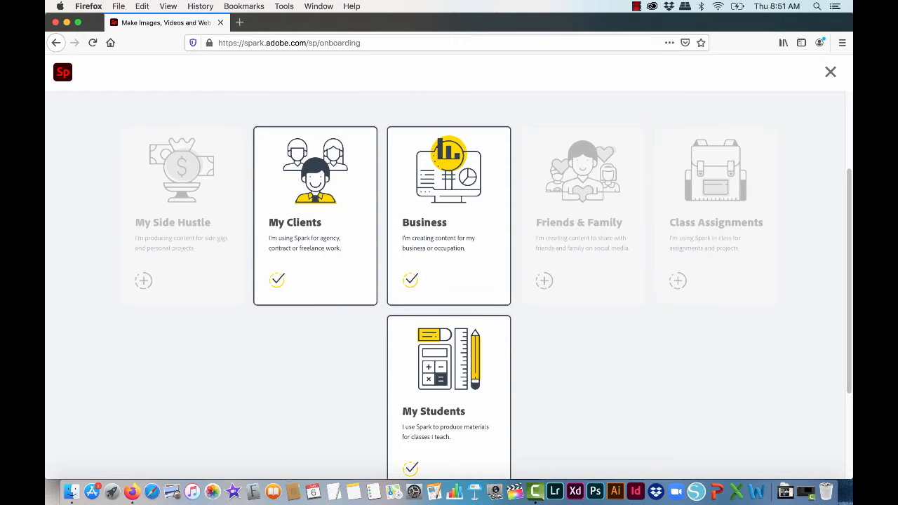
pyautogui.scroll(-4, 450, 281)
pyautogui.click(445, 466)
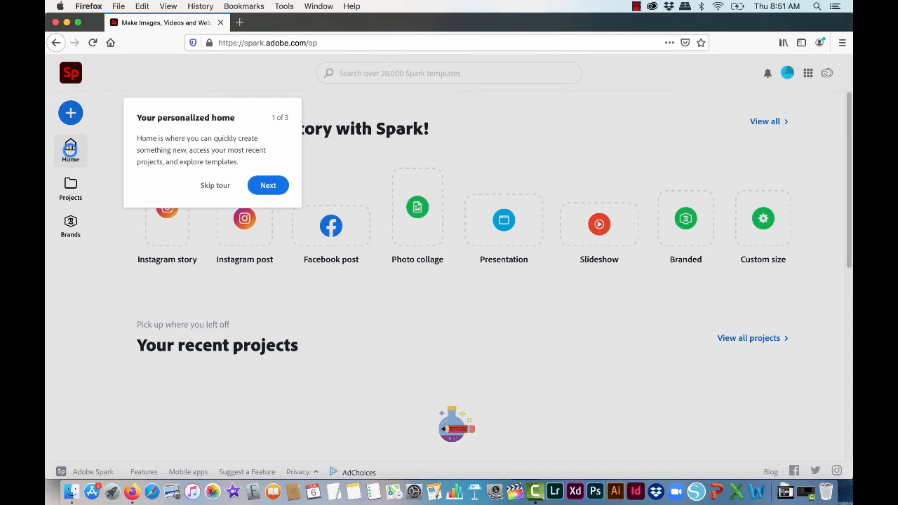
# Step: Go through the three-part introductory tour of the home page and finish it
pyautogui.click(269, 186)
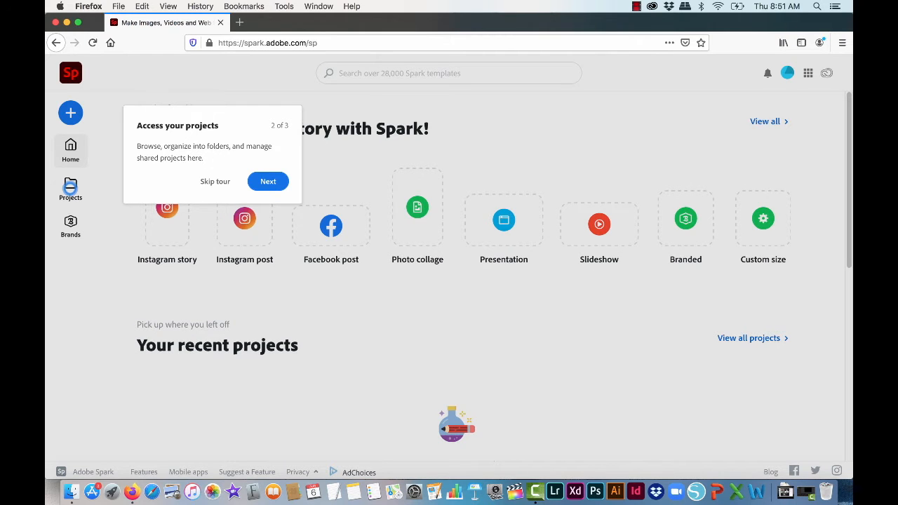
pyautogui.click(268, 183)
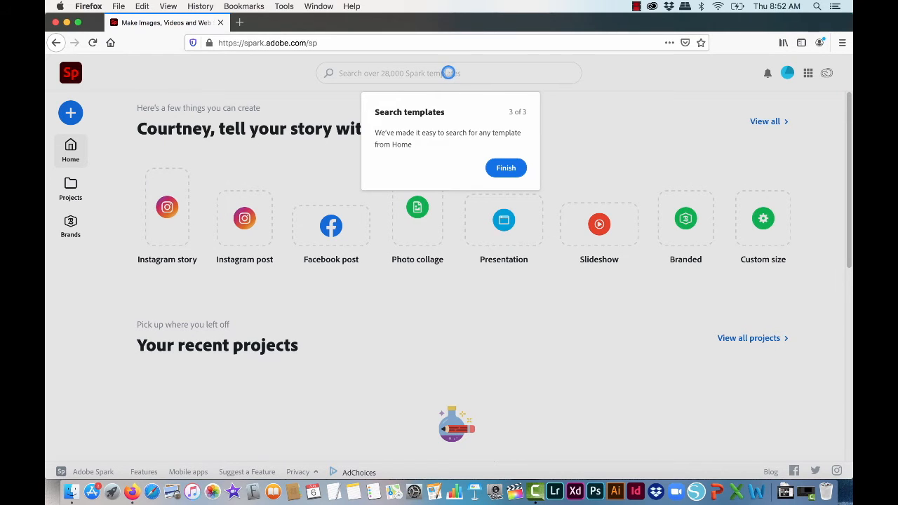
pyautogui.click(506, 168)
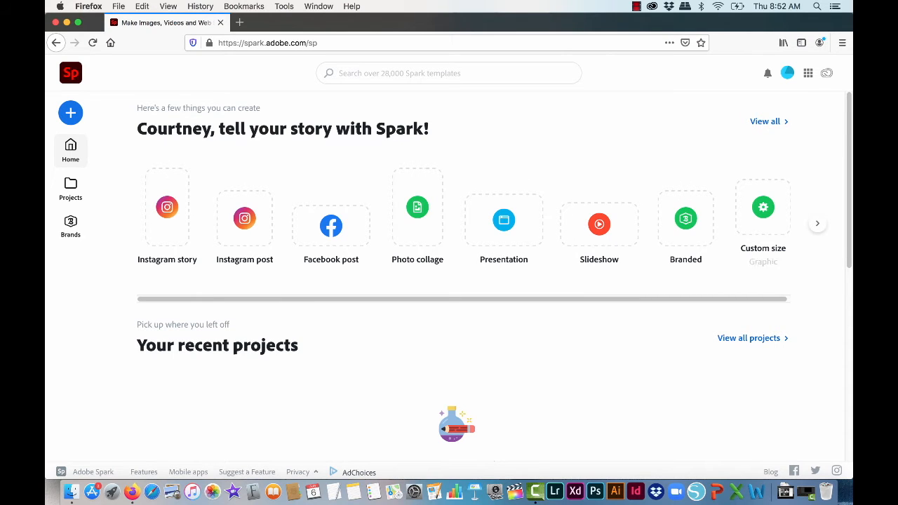
# Step: Look over the home page sections, then open the full template collection and browse it
pyautogui.scroll(-5, 494, 274)
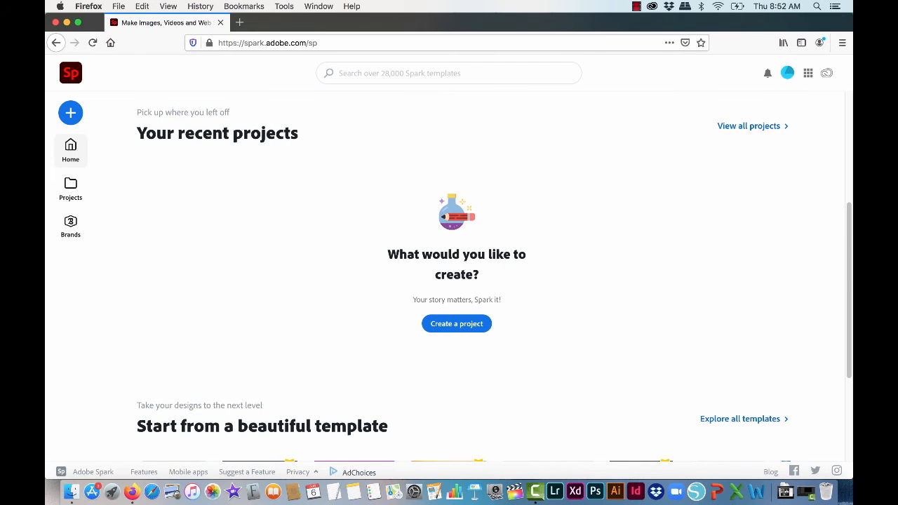
pyautogui.scroll(-4, 494, 274)
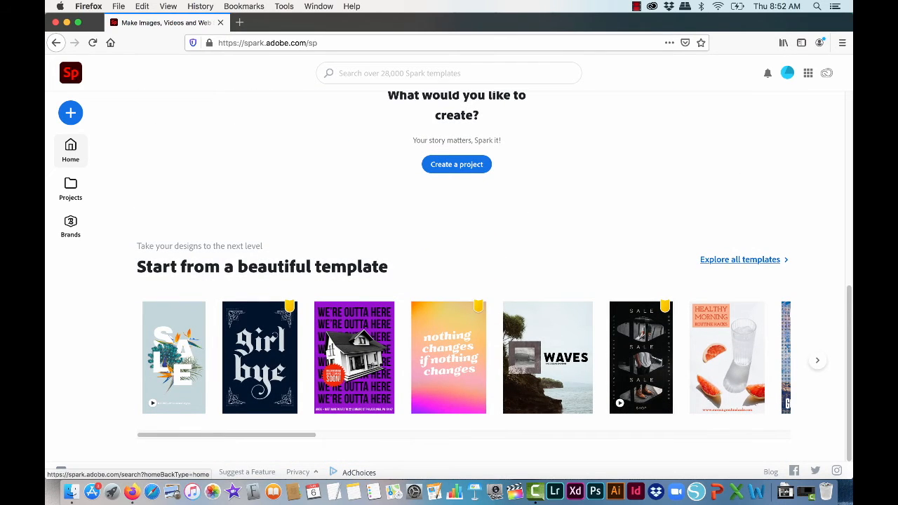
pyautogui.click(740, 260)
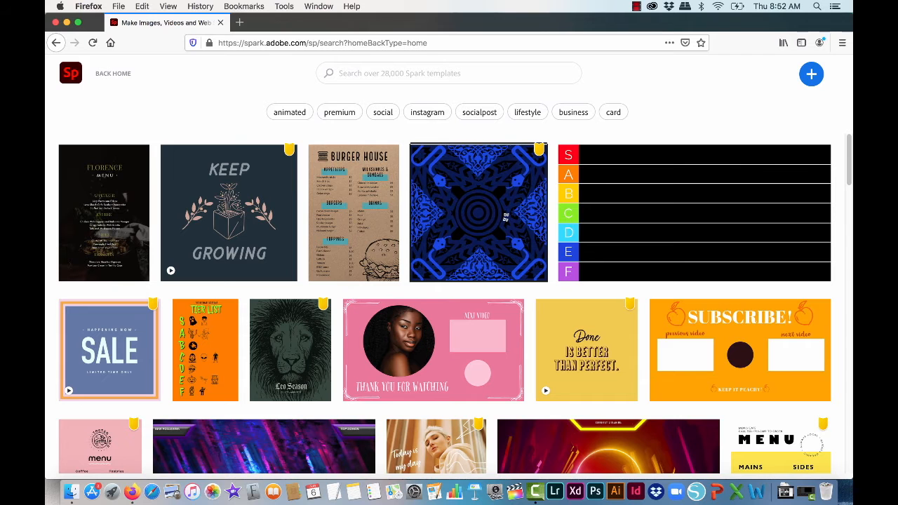
pyautogui.scroll(-5, 445, 303)
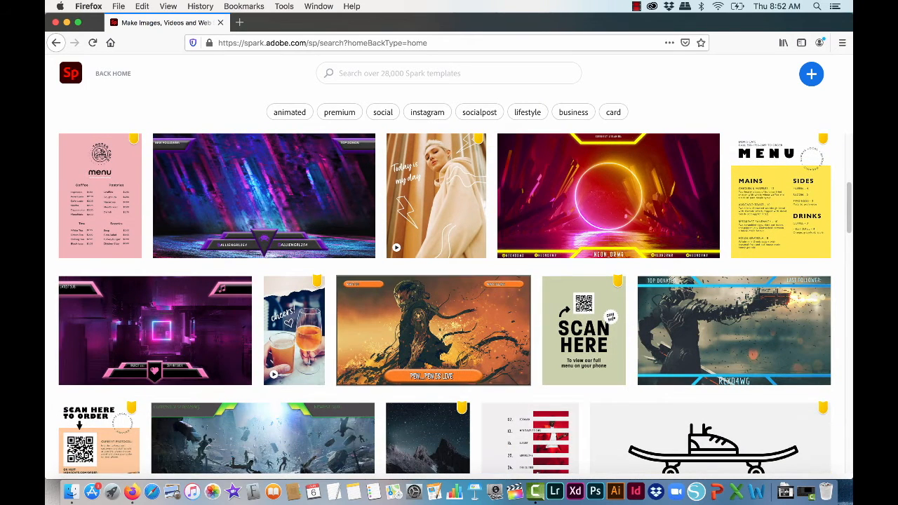
pyautogui.scroll(-1, 430, 371)
pyautogui.scroll(1, 430, 370)
pyautogui.scroll(5, 445, 303)
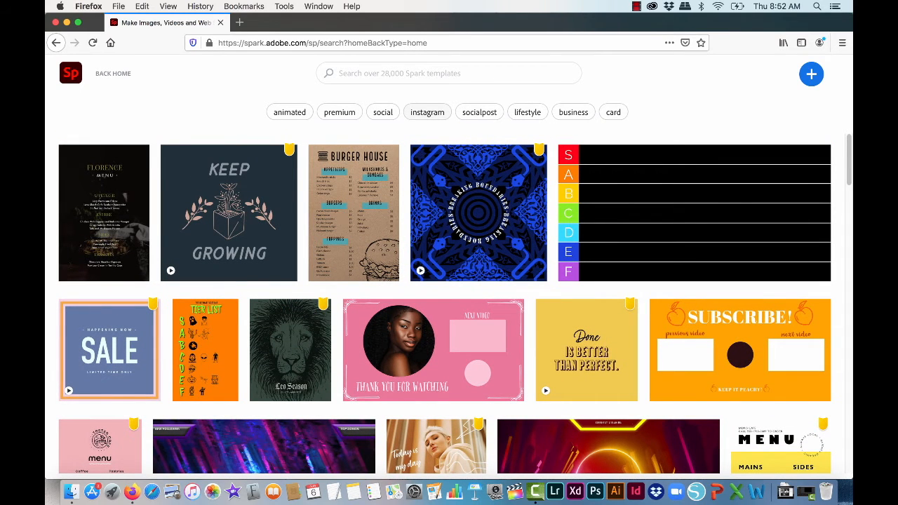
# Step: Filter the templates by instagram, preview the Creative Workshop template, and return to the home page
pyautogui.click(427, 112)
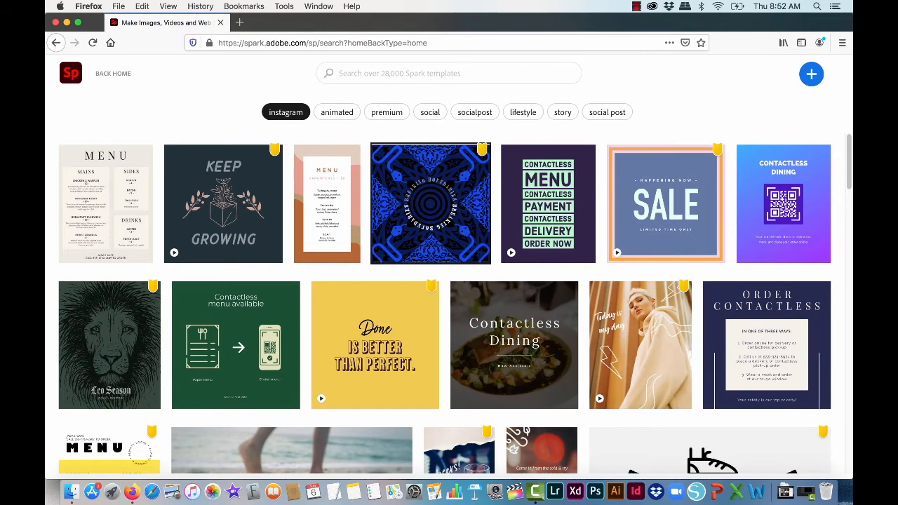
pyautogui.scroll(-5, 431, 204)
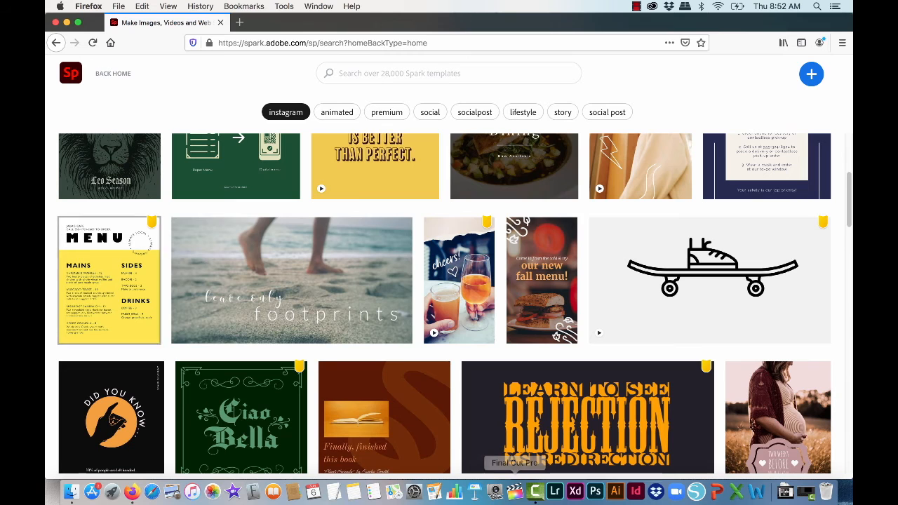
pyautogui.scroll(-8, 445, 303)
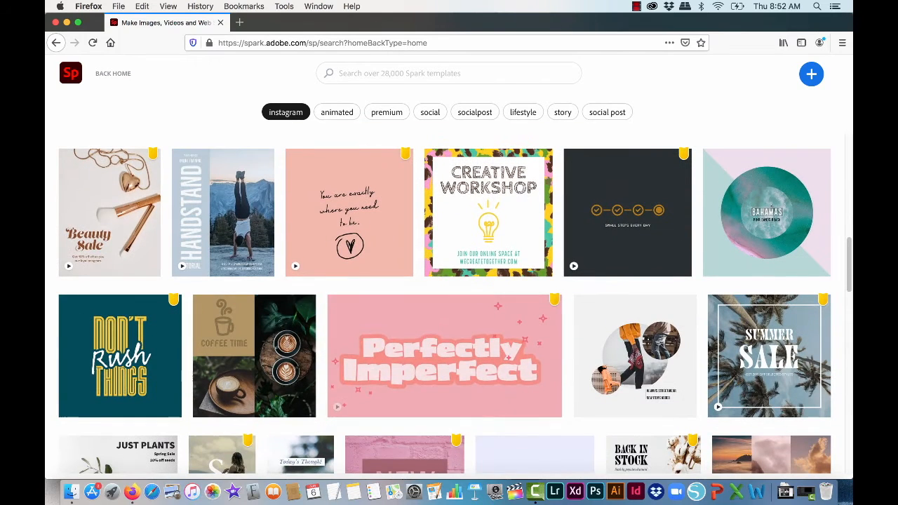
pyautogui.click(488, 223)
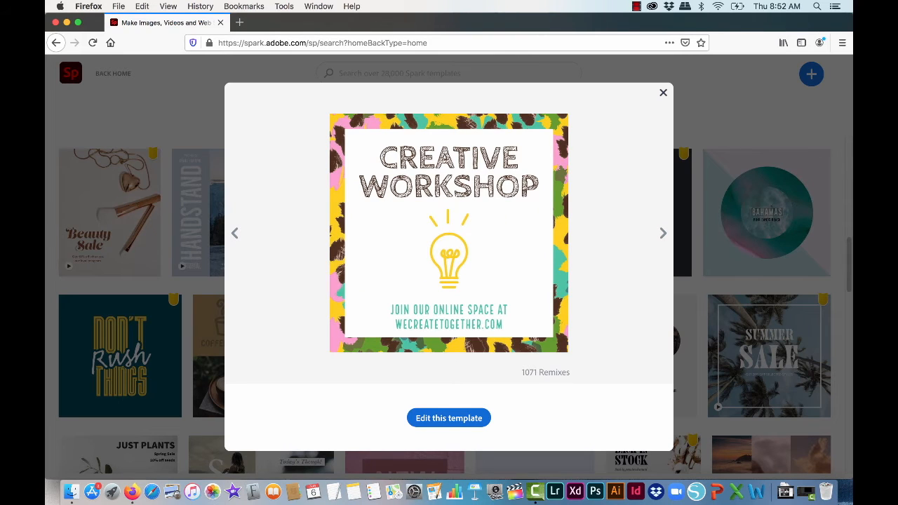
pyautogui.click(663, 93)
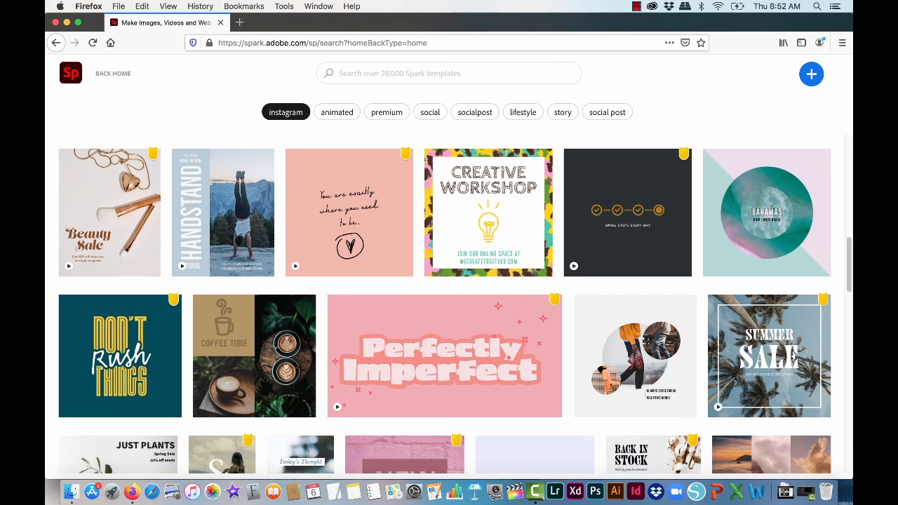
pyautogui.click(115, 74)
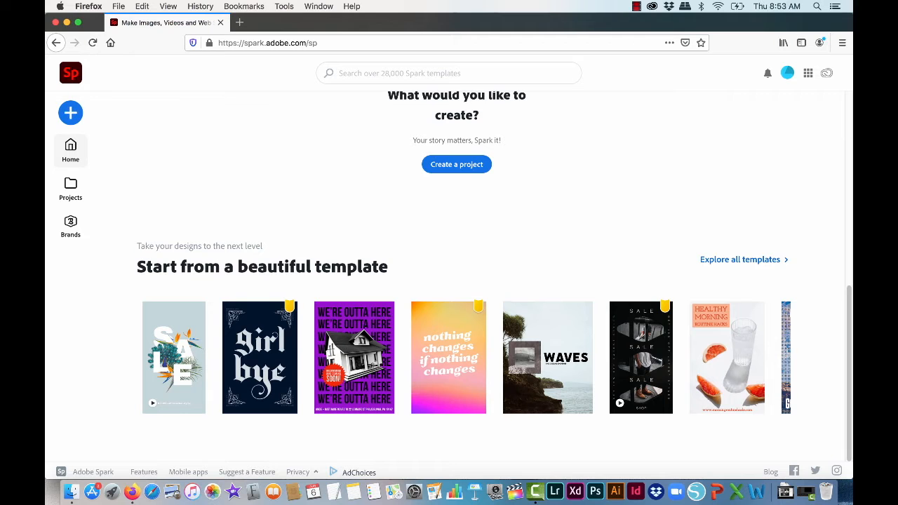
# Step: Create a new project, limiting the project types to web pages, and start a blank page
pyautogui.click(457, 164)
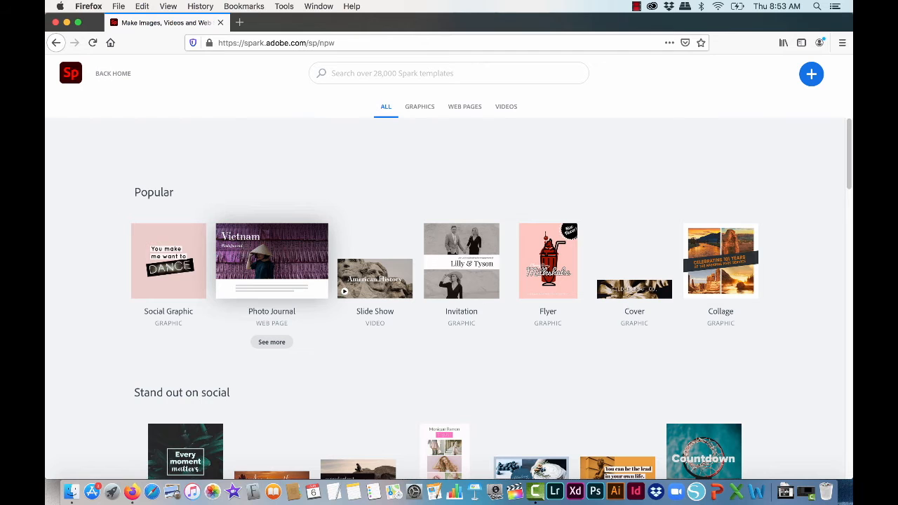
pyautogui.click(465, 107)
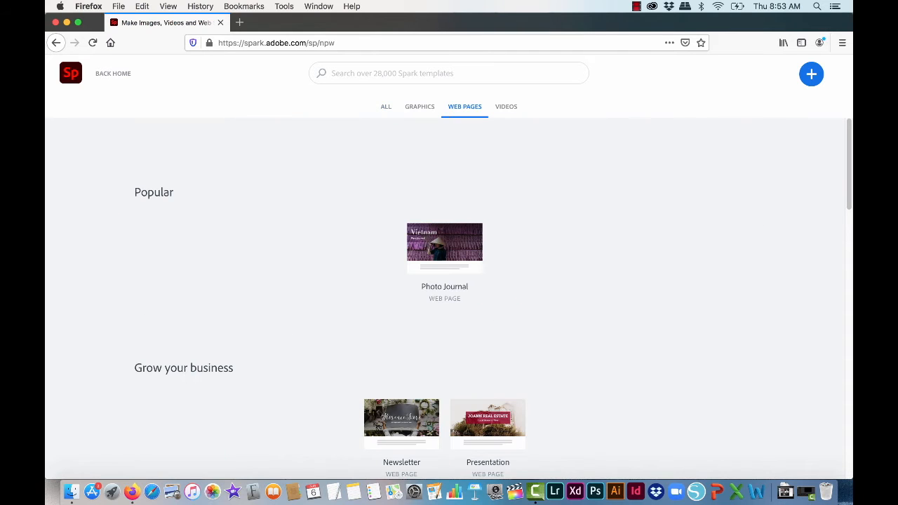
pyautogui.scroll(-3, 449, 294)
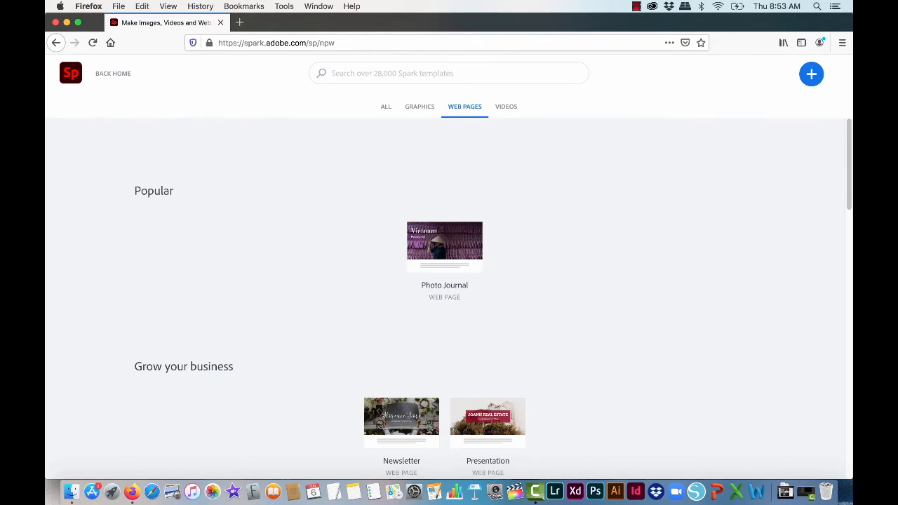
pyautogui.scroll(-4, 449, 295)
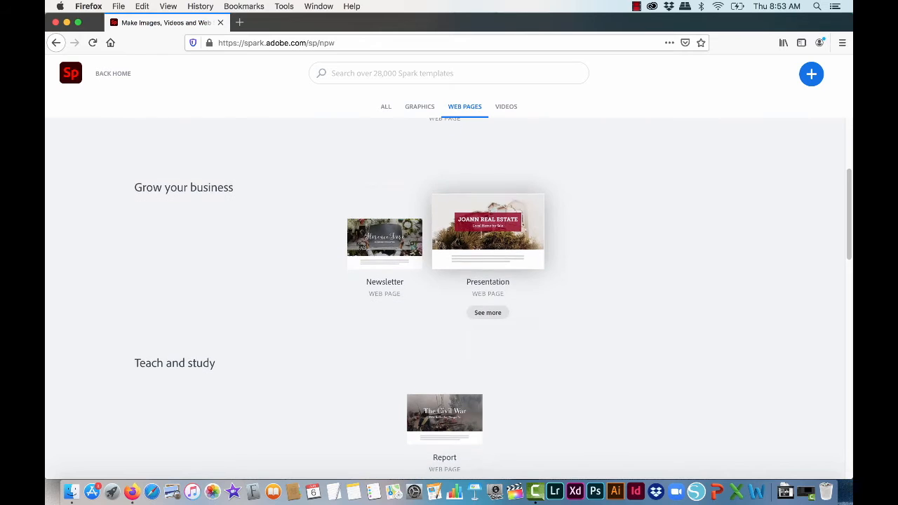
pyautogui.scroll(7, 463, 253)
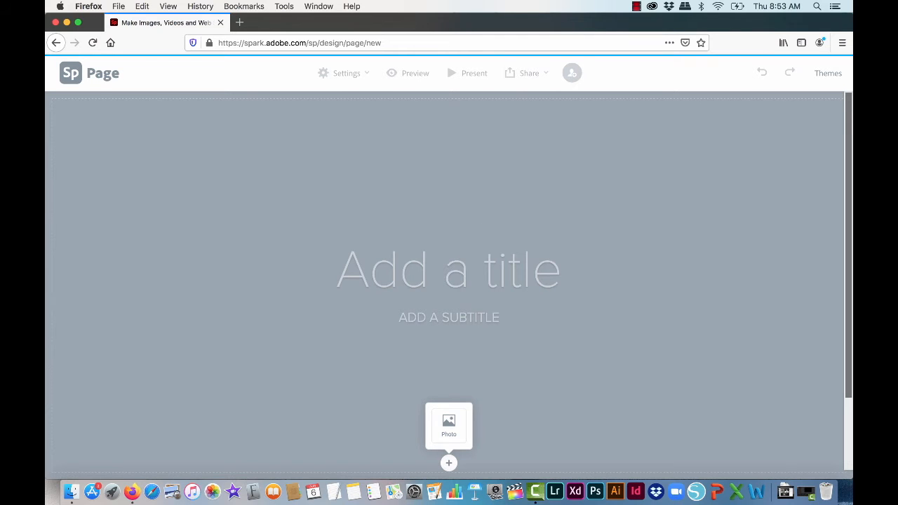
# Step: Enter "Final Project: Photojournalism" as the page title
pyautogui.click(435, 282)
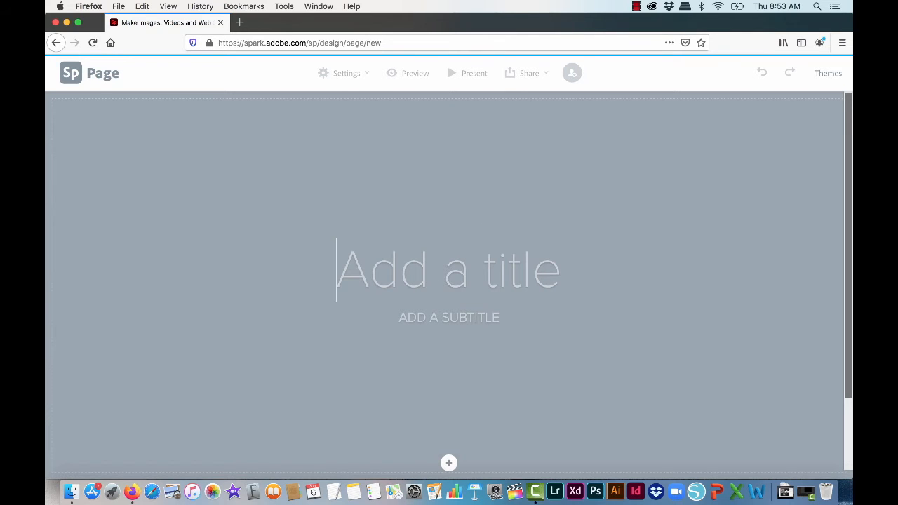
pyautogui.write('Final Project: Photojournalism')
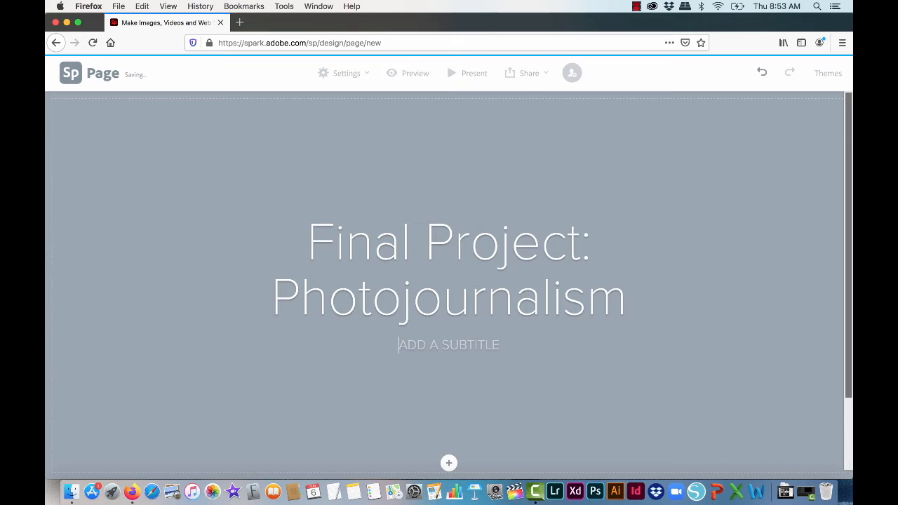
# Step: Enter "METHODS AND PRACTICES" as the page subtitle
pyautogui.press('Tab')
pyautogui.write('METHODS AND ')
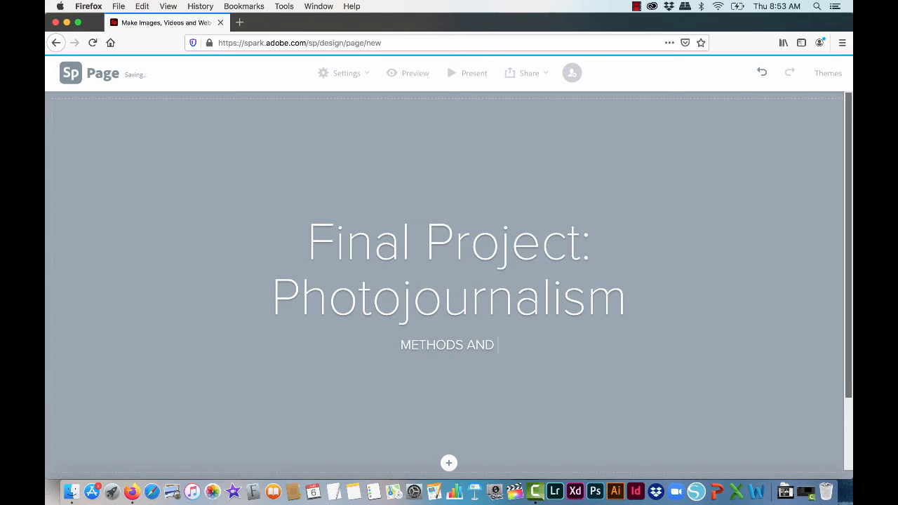
pyautogui.write('PRACTICES')
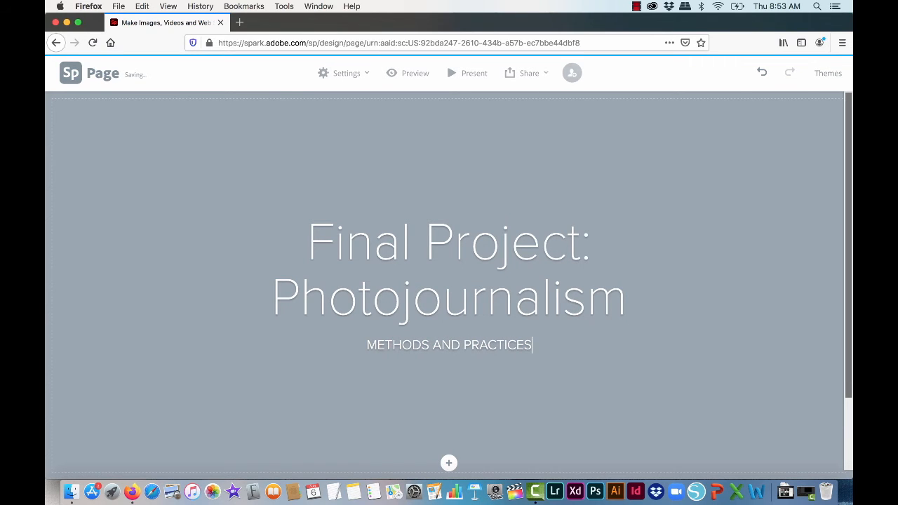
# Step: Add a split layout section below the title section
pyautogui.scroll(-3, 447, 285)
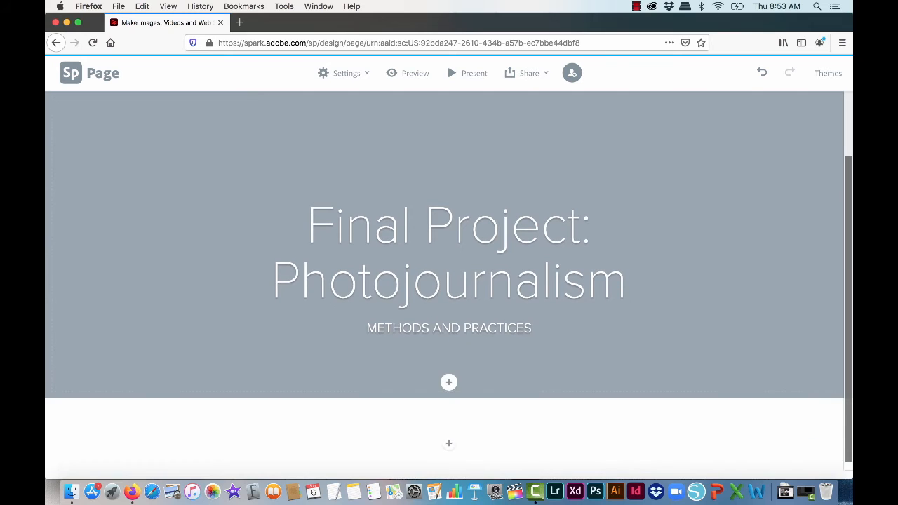
pyautogui.click(450, 440)
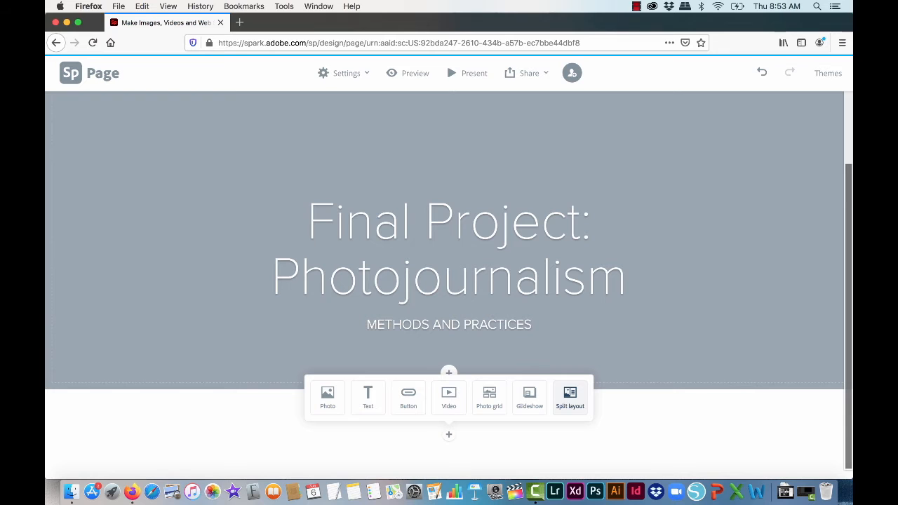
pyautogui.click(570, 397)
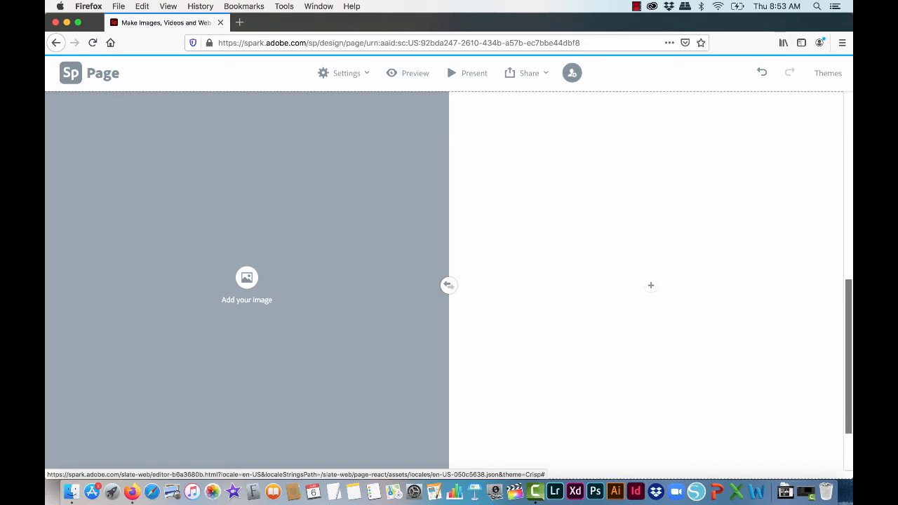
# Step: Add a text block reading "text goes here!" to the empty white half of the split layout
pyautogui.click(651, 286)
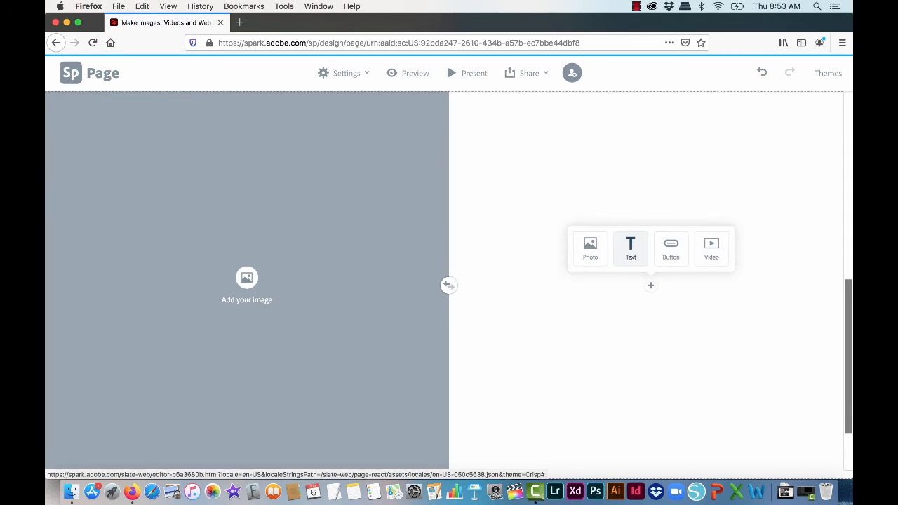
pyautogui.click(631, 247)
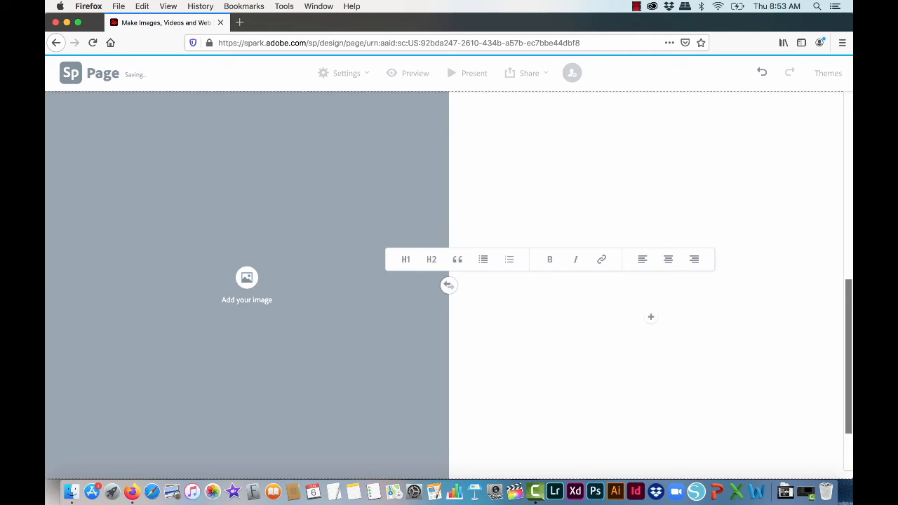
pyautogui.write('text goes here!')
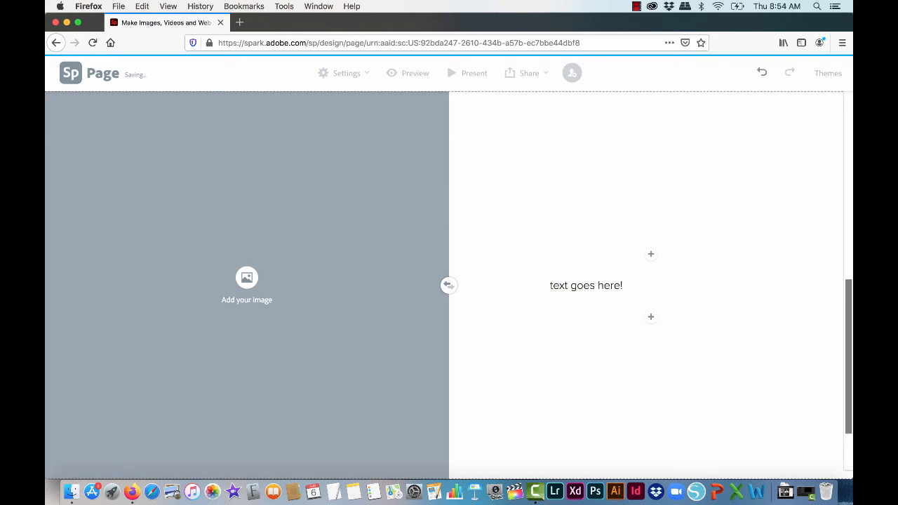
# Step: Fill the empty image half of the split layout with the first free photo found by searching "pyramids"
pyautogui.click(247, 278)
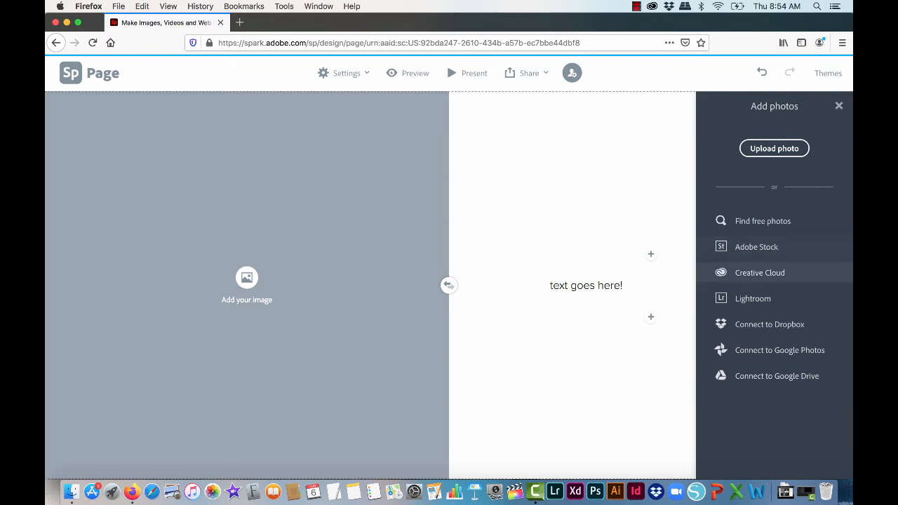
pyautogui.click(763, 221)
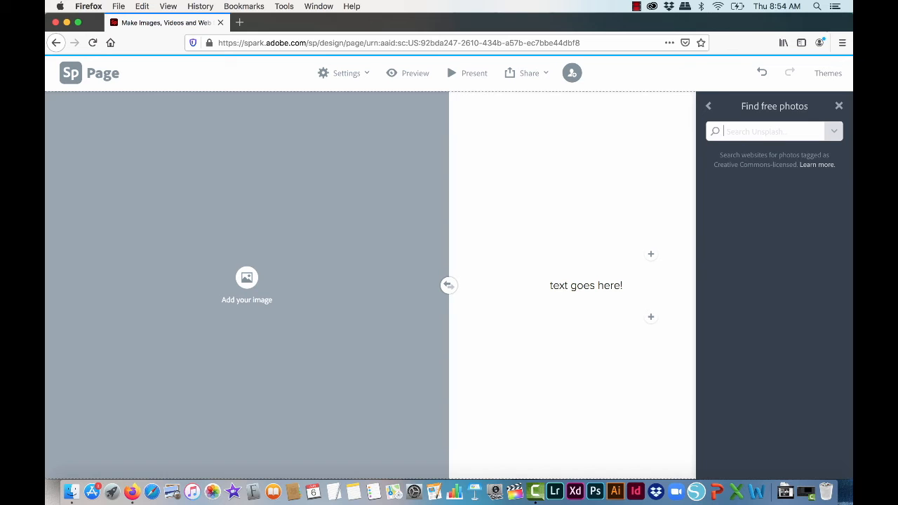
pyautogui.write('pyramids')
pyautogui.press('Return')
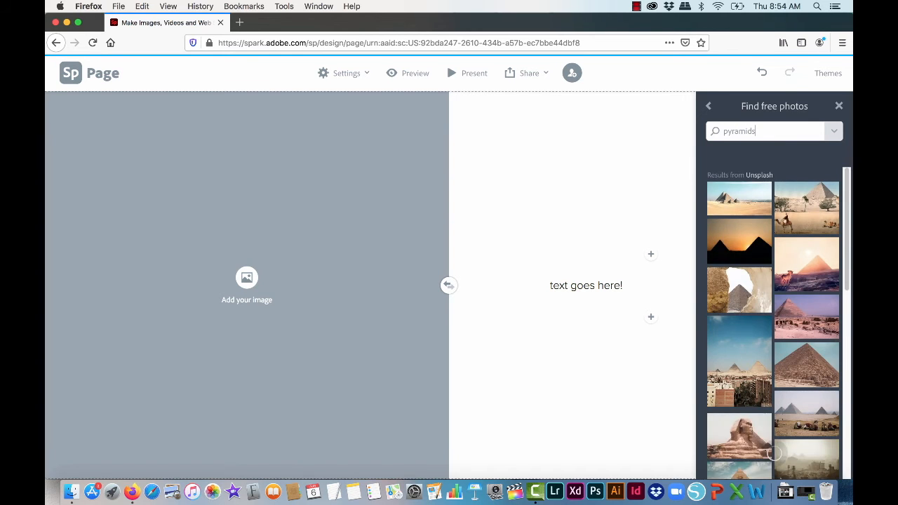
pyautogui.click(739, 198)
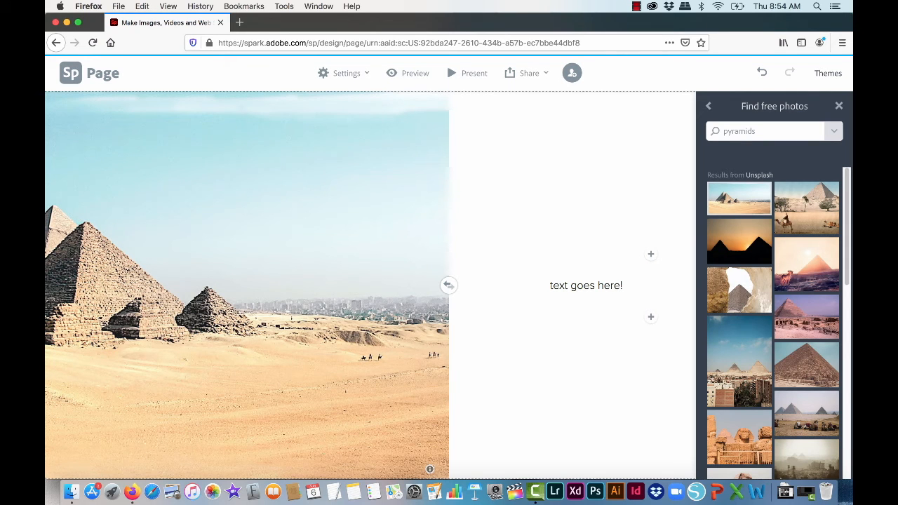
pyautogui.click(839, 106)
# Step: Check the project settings, preview the whole page including the split layout, and return to editing
pyautogui.scroll(-2, 449, 281)
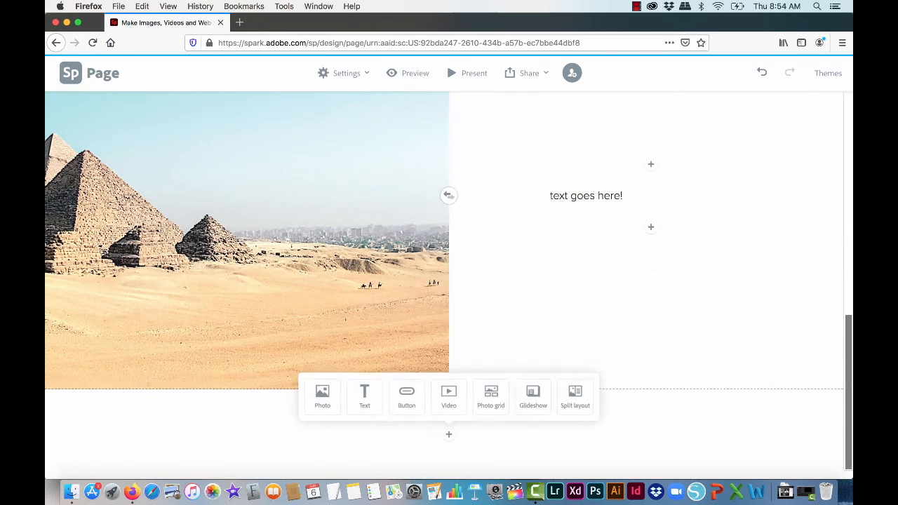
pyautogui.scroll(5, 449, 280)
pyautogui.click(341, 73)
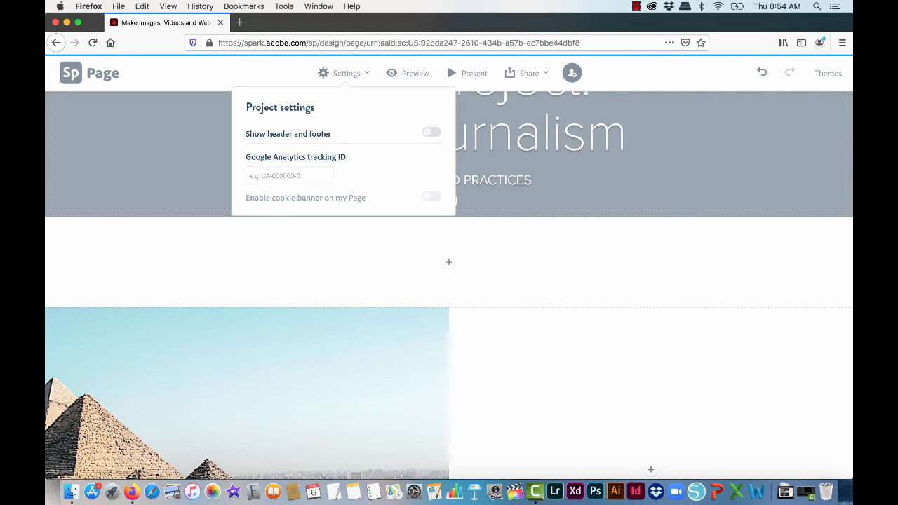
pyautogui.click(408, 73)
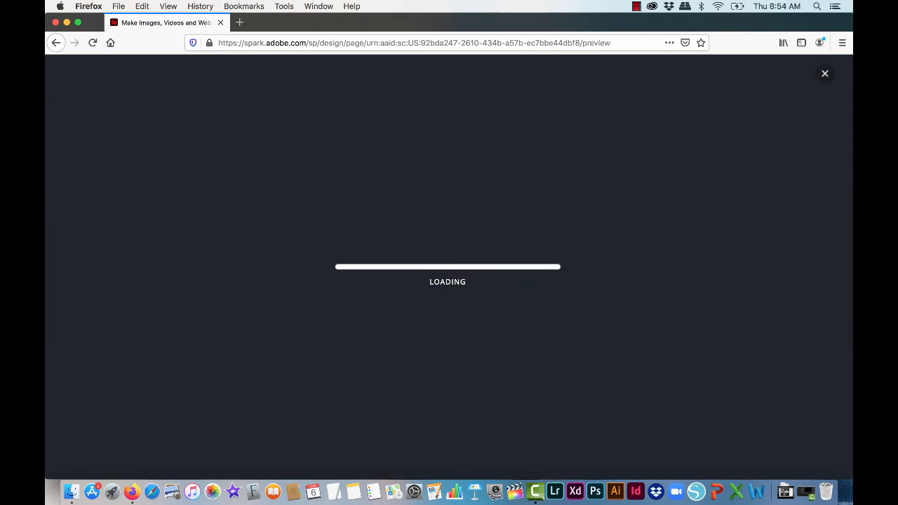
pyautogui.scroll(-5, 450, 266)
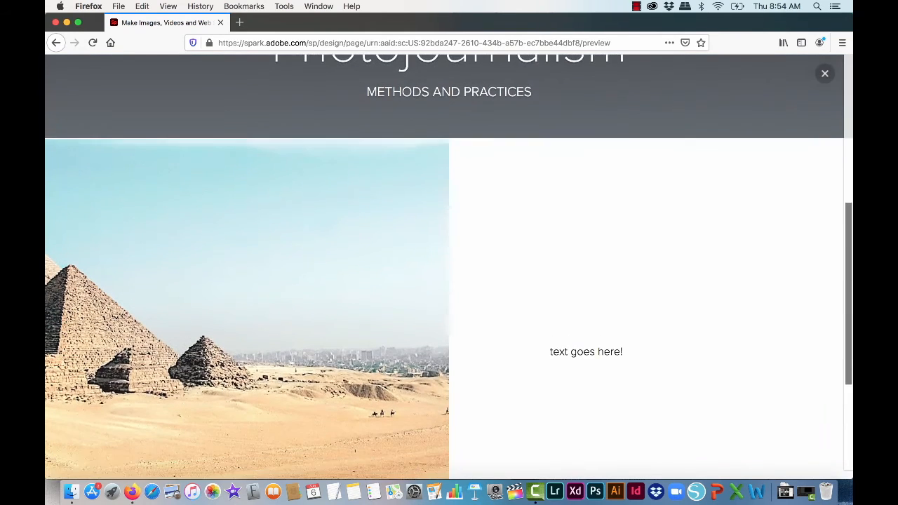
pyautogui.scroll(-5, 449, 266)
pyautogui.click(825, 73)
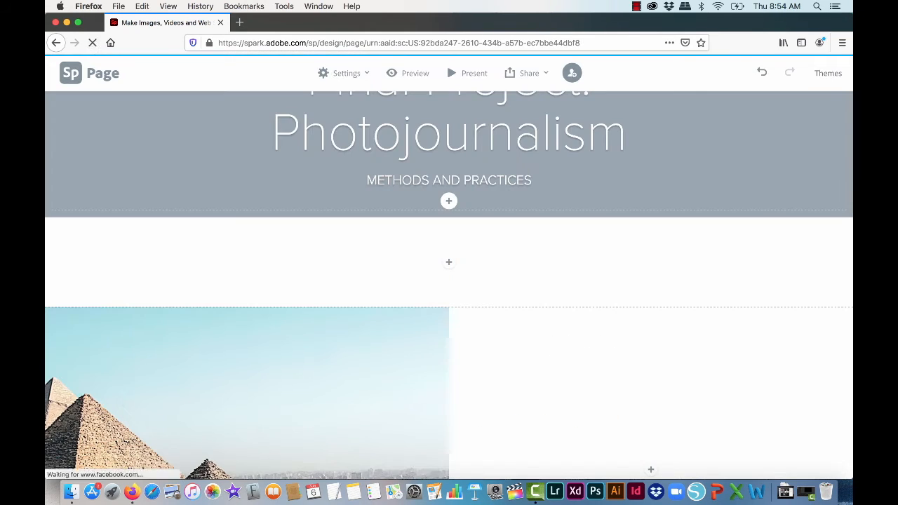
# Step: Publish the page under the title "Final Project: Photojournalism" and copy its shareable link
pyautogui.click(510, 73)
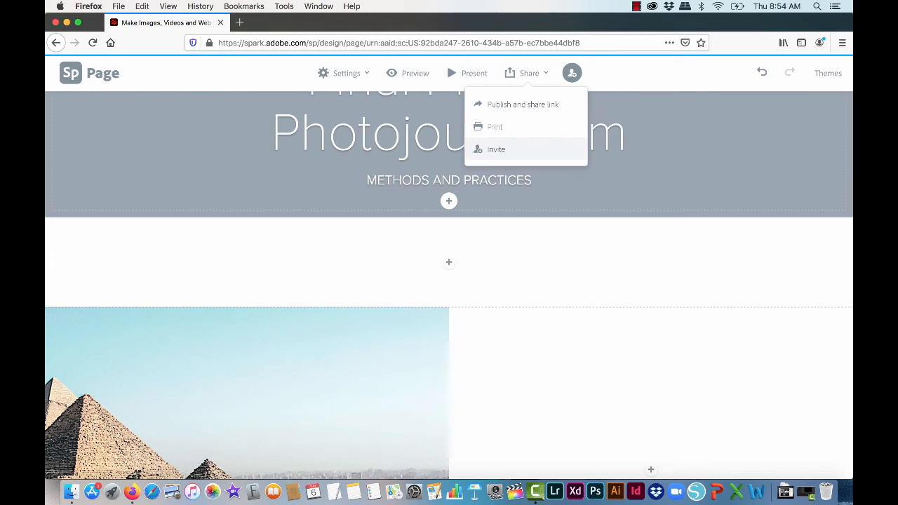
pyautogui.click(523, 105)
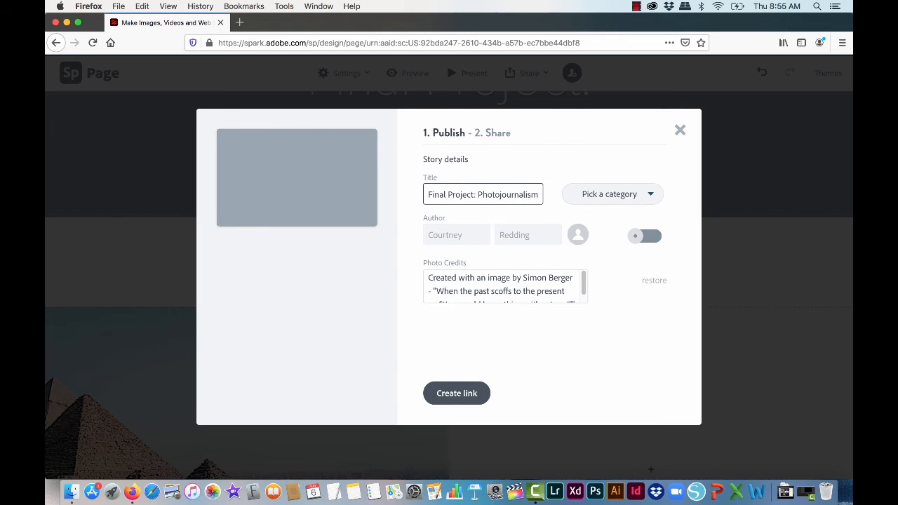
pyautogui.press('Return')
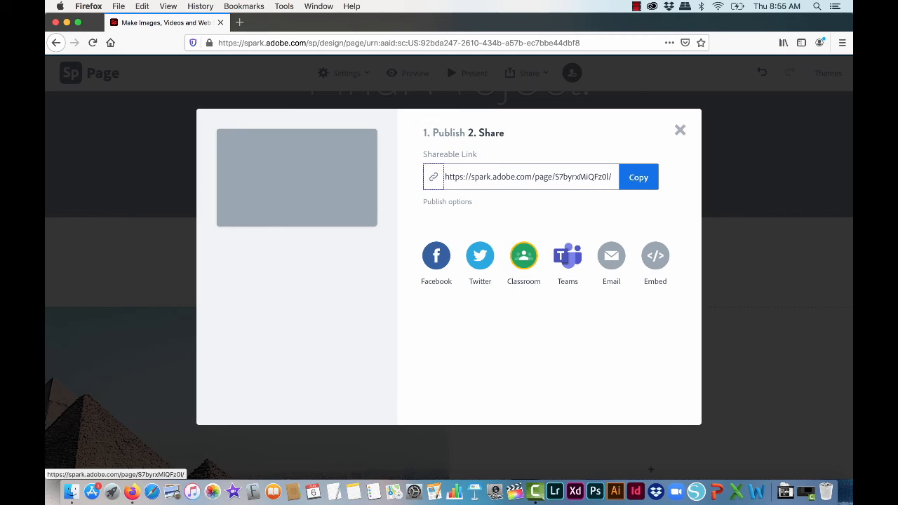
pyautogui.click(639, 177)
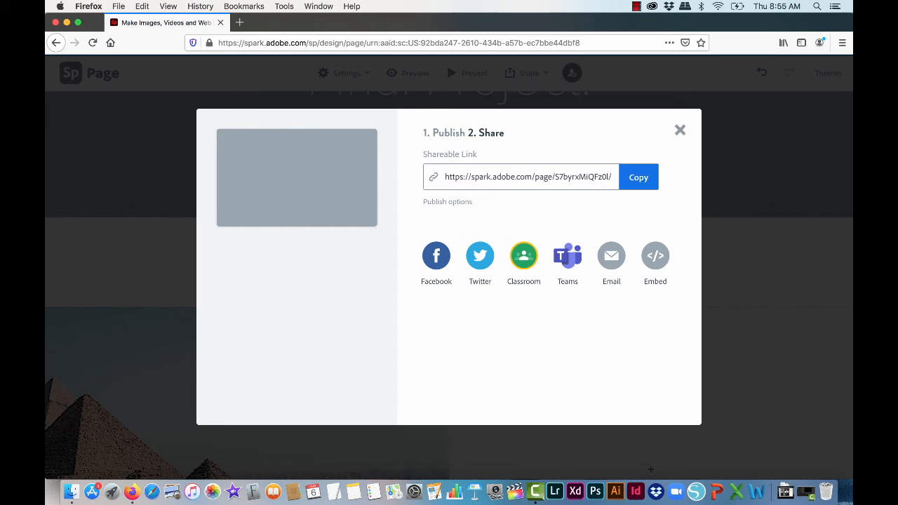
pyautogui.click(680, 130)
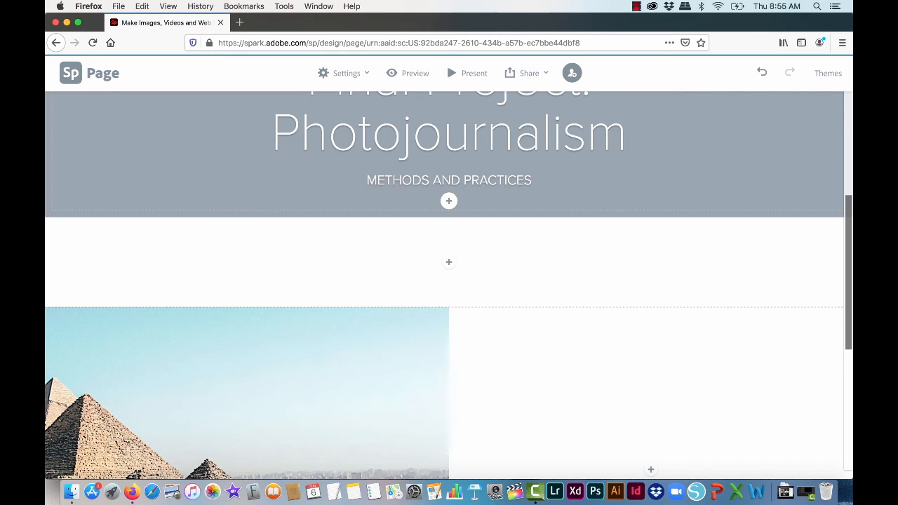
# Step: Return to the Spark home page and look through the creation options, recent projects and starter templates
pyautogui.click(70, 73)
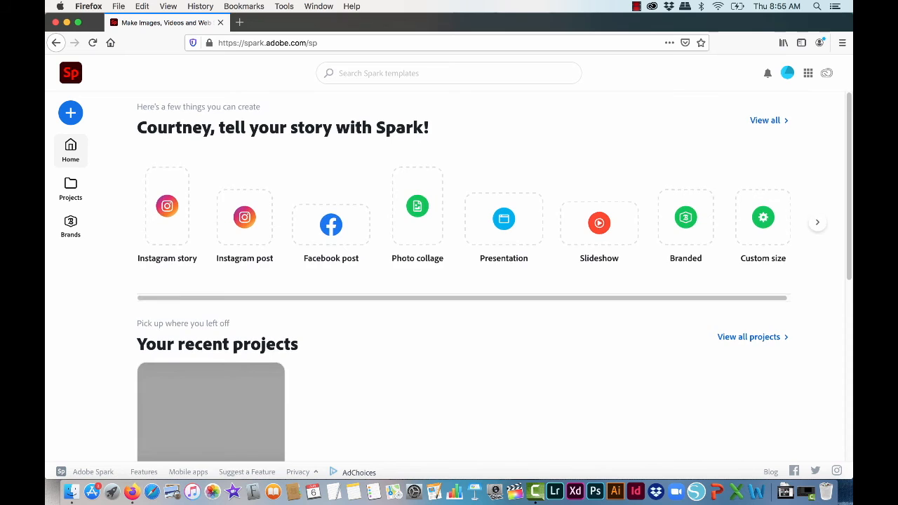
pyautogui.scroll(-1, 449, 281)
pyautogui.scroll(-2, 494, 277)
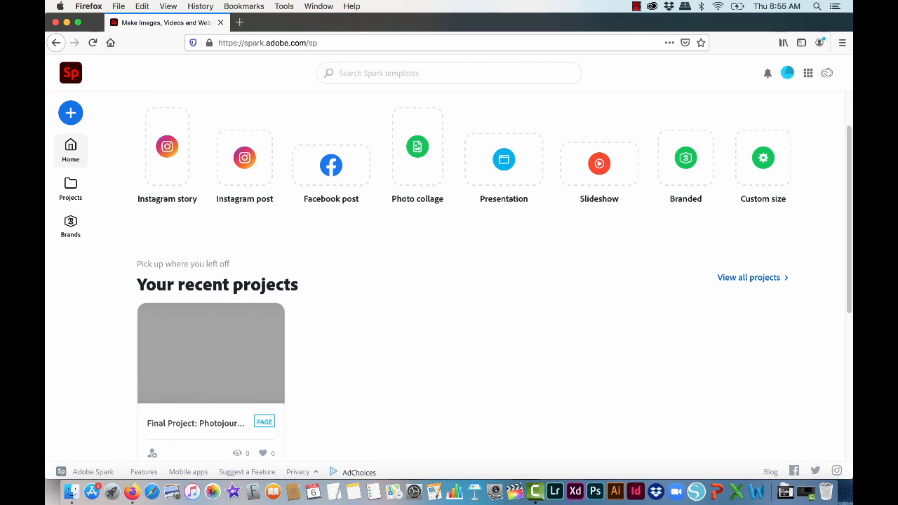
pyautogui.hscroll(1, 464, 169)
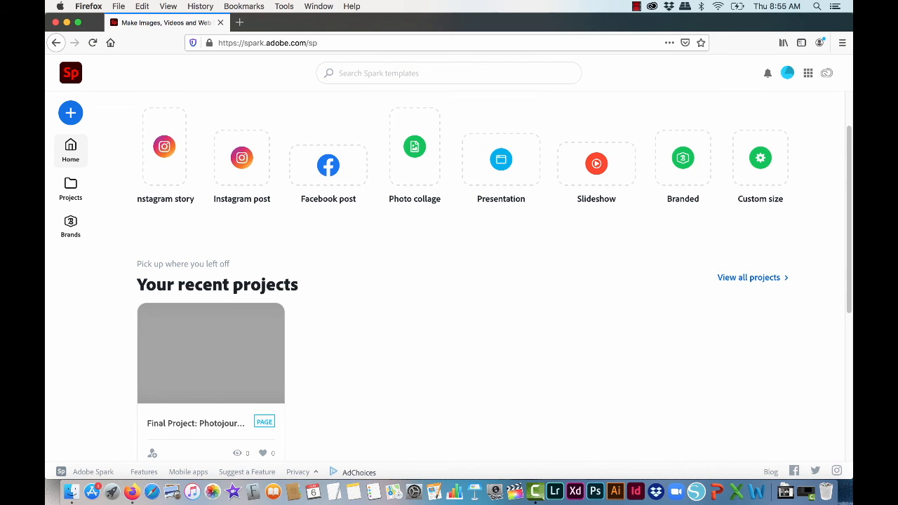
pyautogui.scroll(-4, 478, 302)
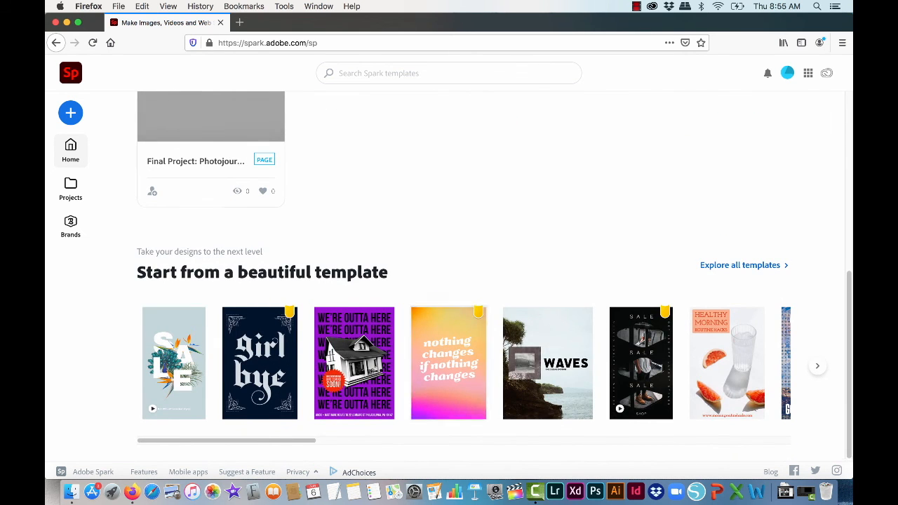
pyautogui.scroll(5, 494, 298)
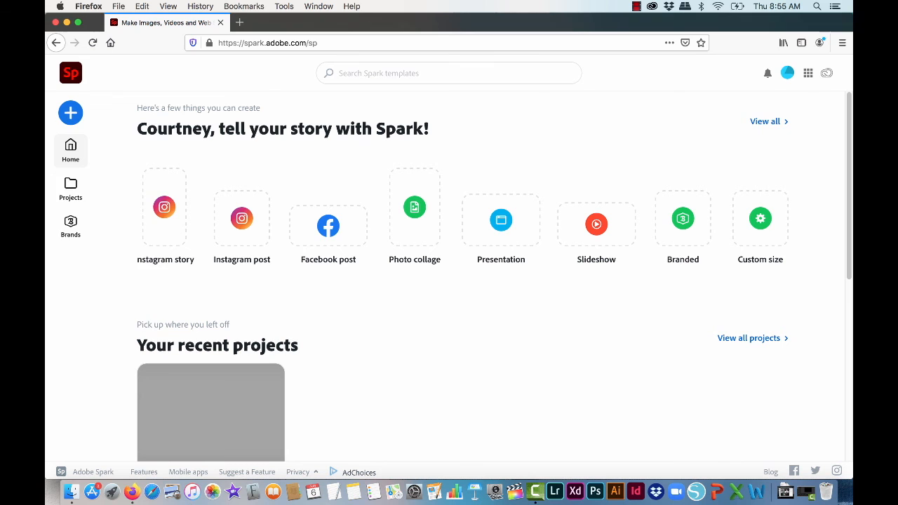
# Step: Start a new web page project and browse the web page templates, switching to the video templates
pyautogui.click(70, 113)
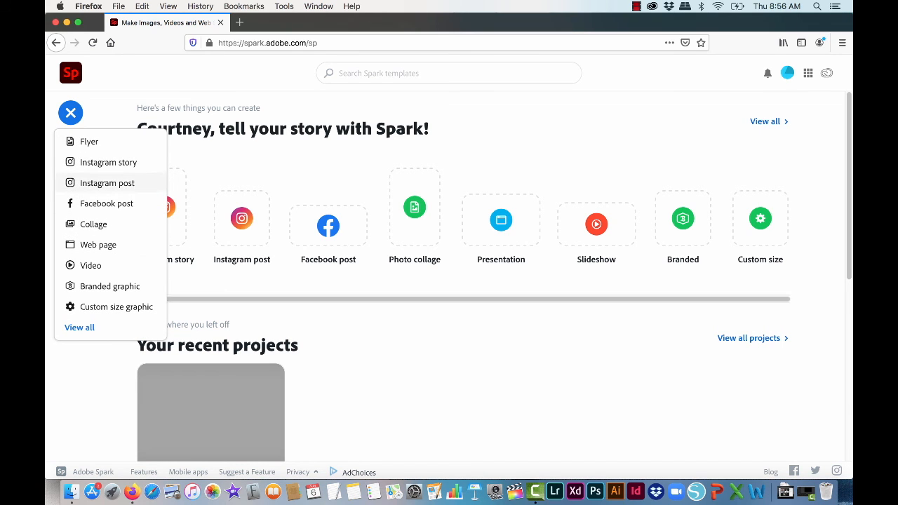
pyautogui.click(98, 245)
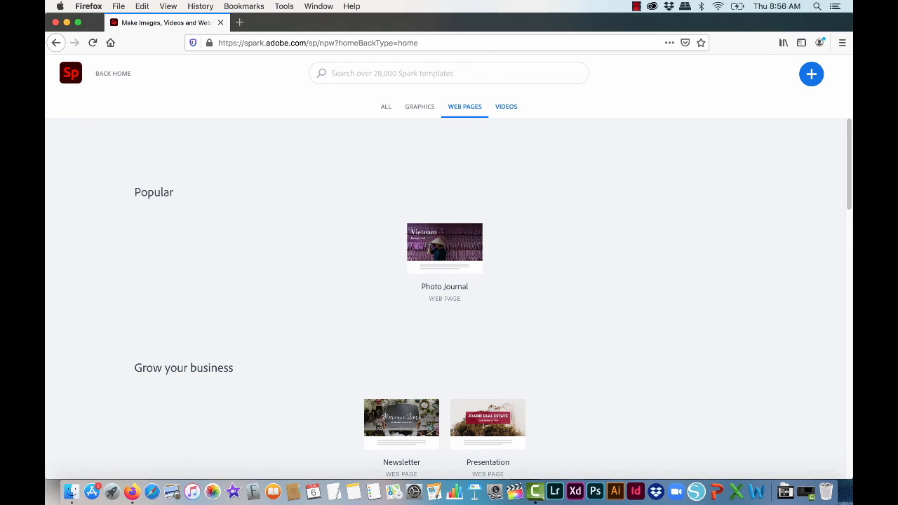
pyautogui.click(506, 107)
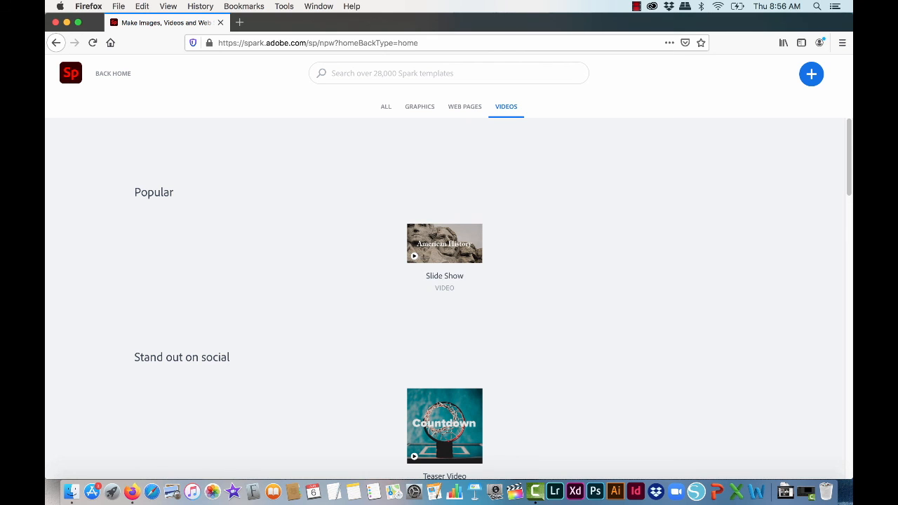